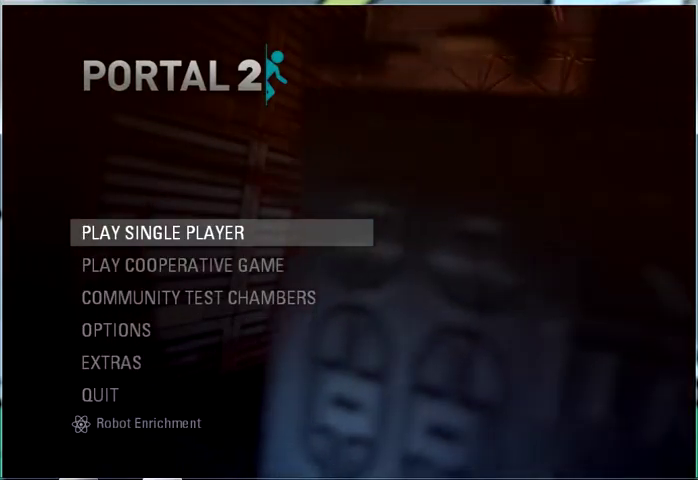
key("Down")
key("Up")
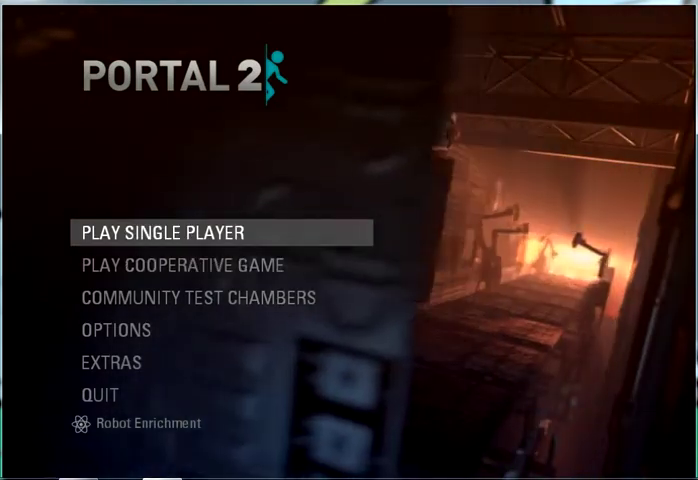
key("Return")
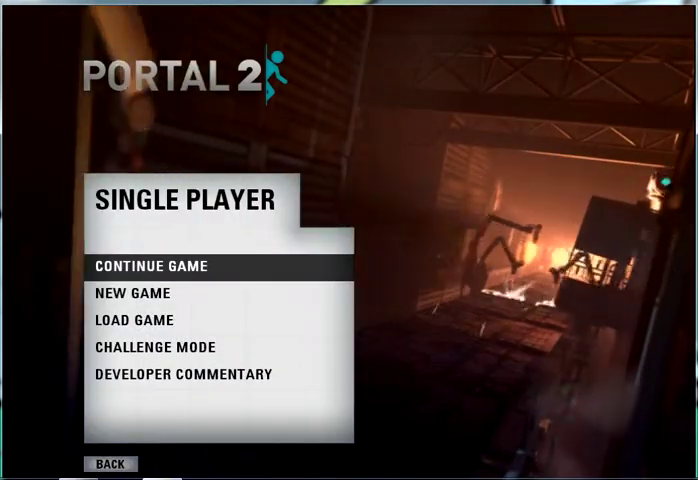
key("Down")
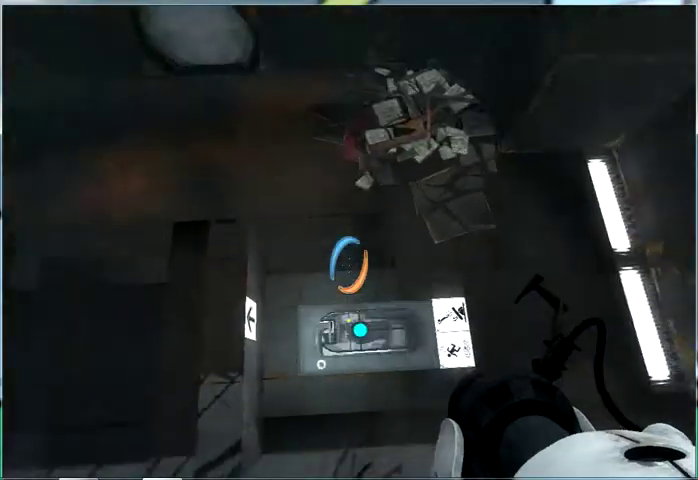
left_click(349, 262)
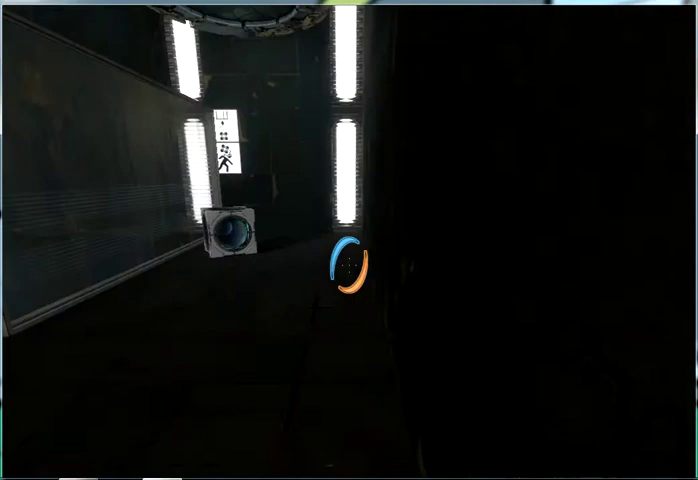
key("e")
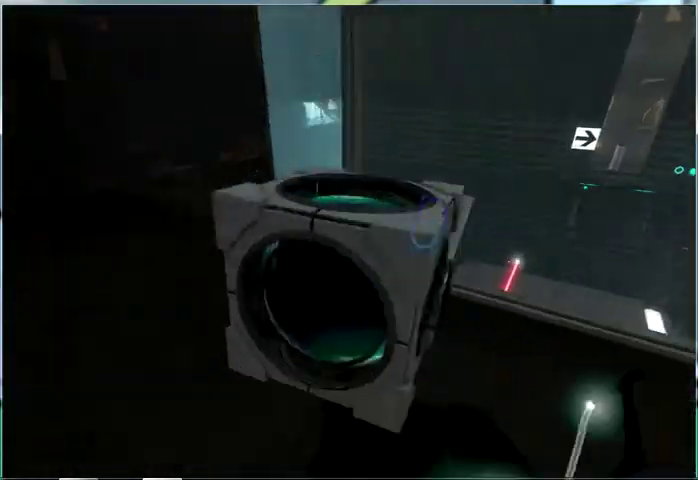
key("e")
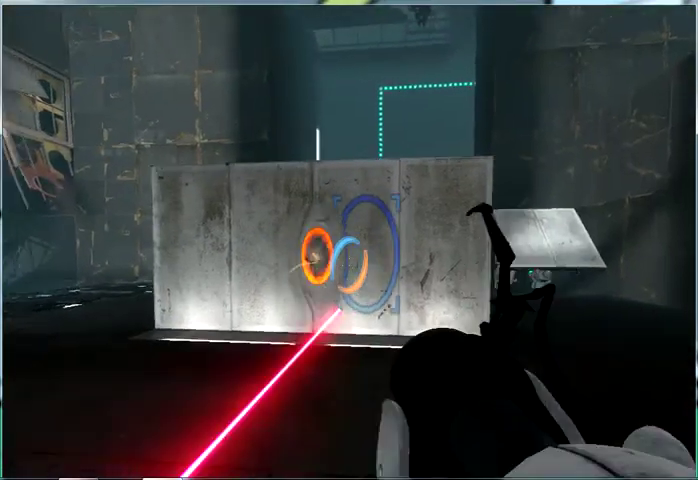
right_click(349, 240)
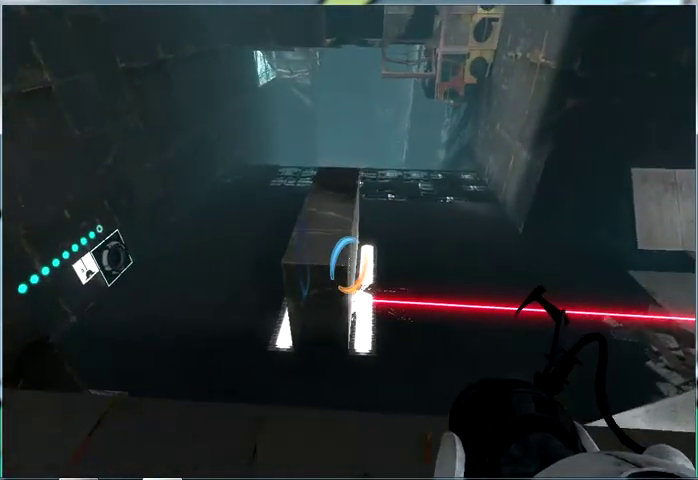
left_click(349, 240)
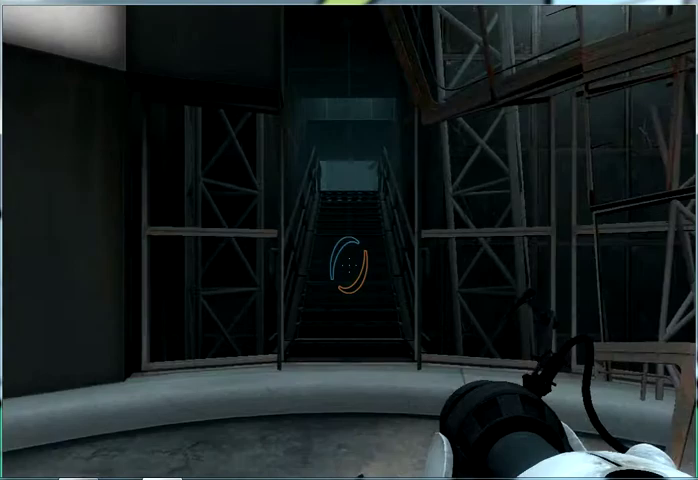
key("w")
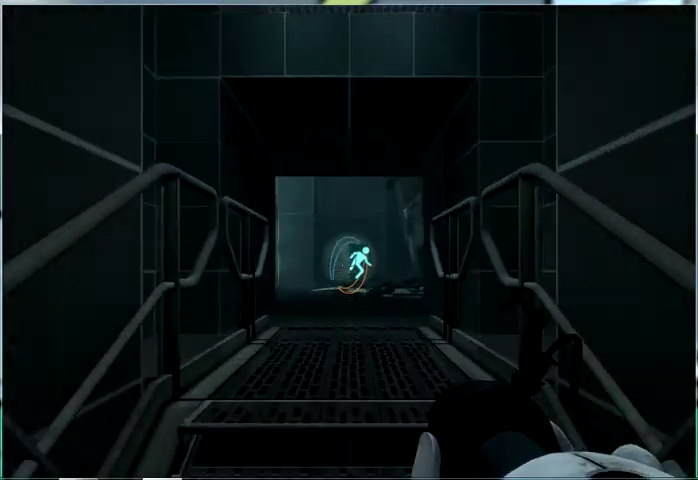
key("w")
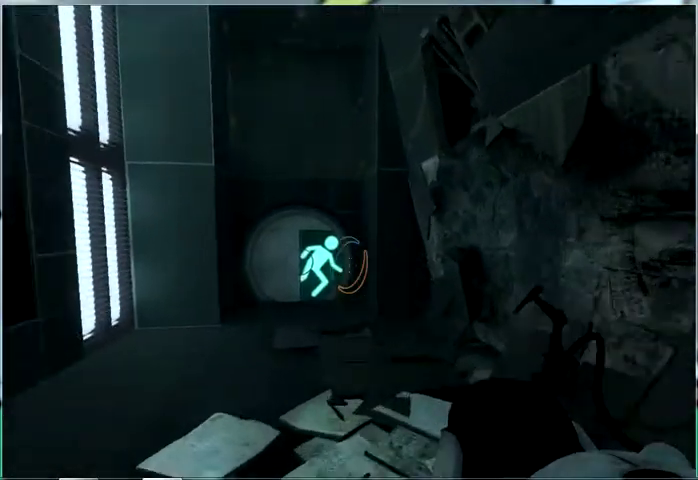
key("w")
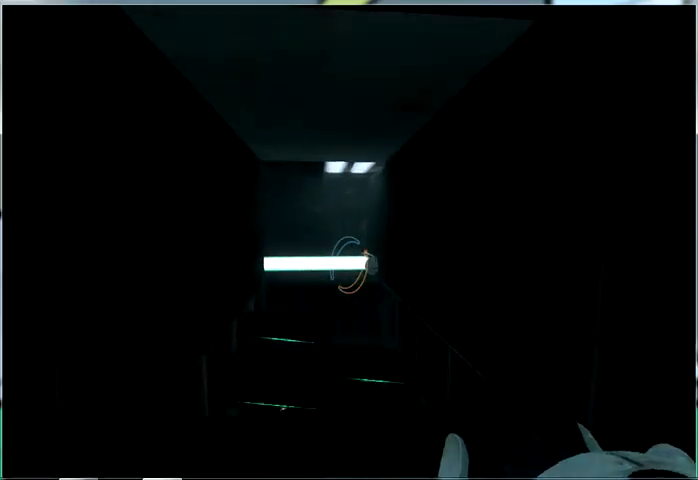
key("w")
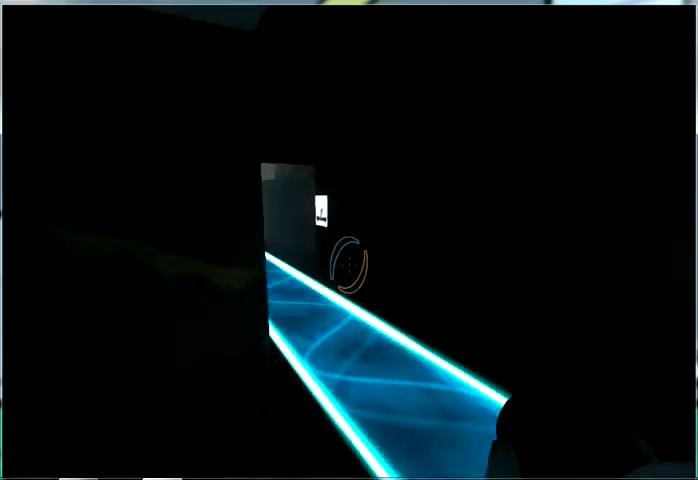
key("w")
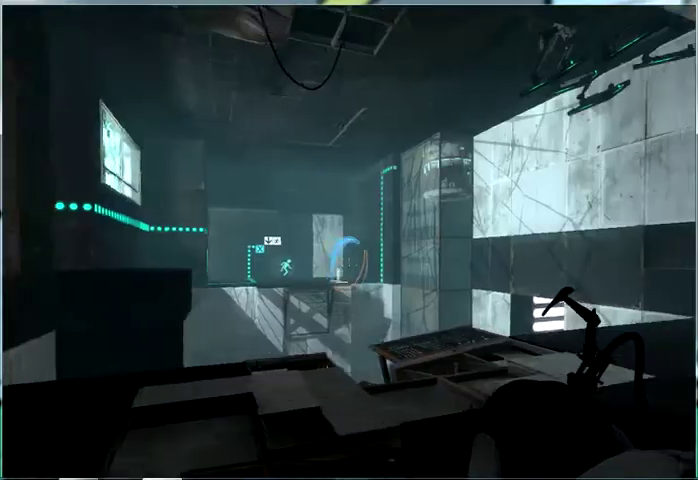
left_click(349, 262)
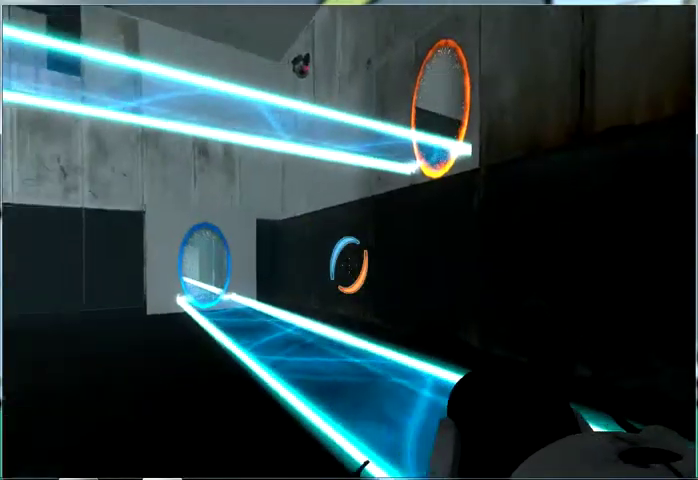
left_click(349, 262)
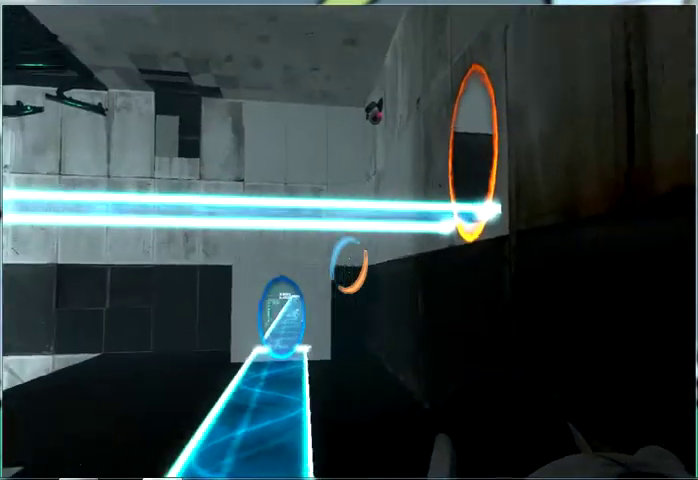
key("w")
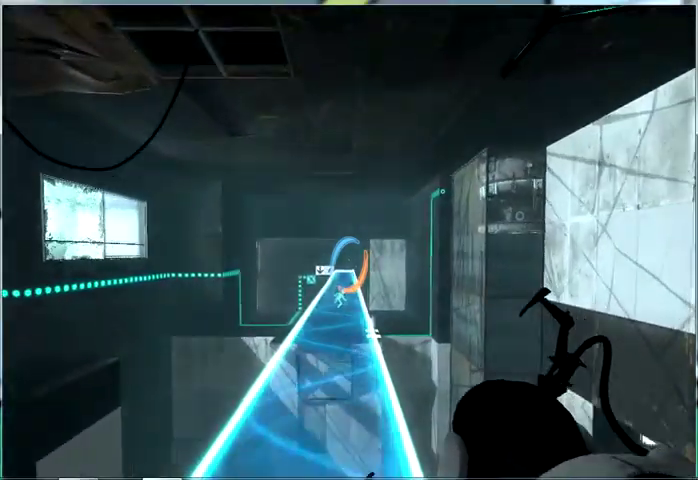
key("w")
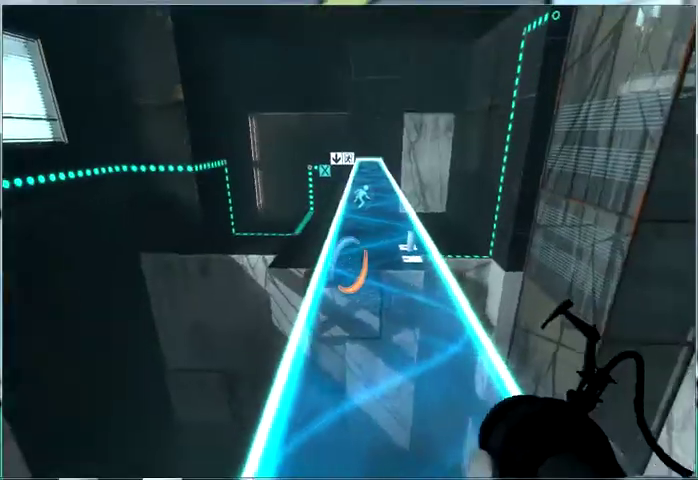
key("w")
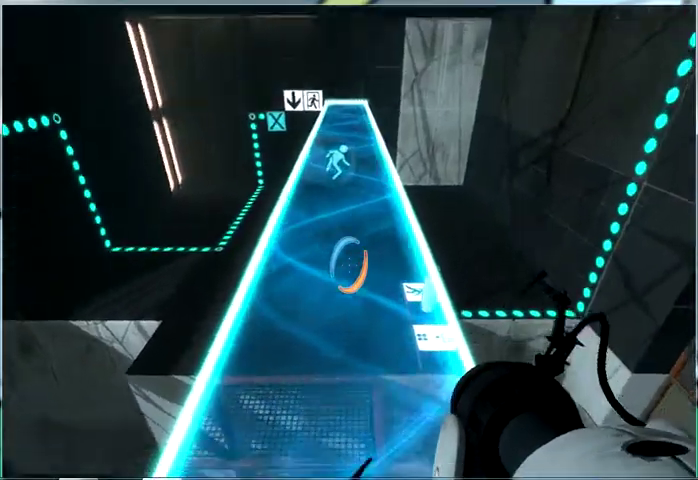
key("w")
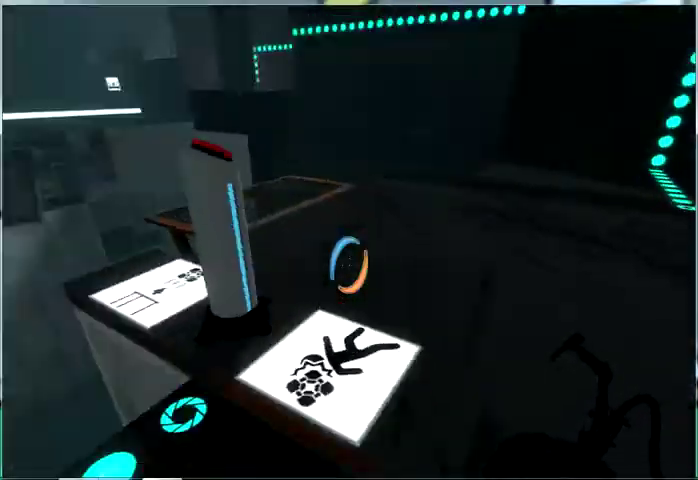
key("w")
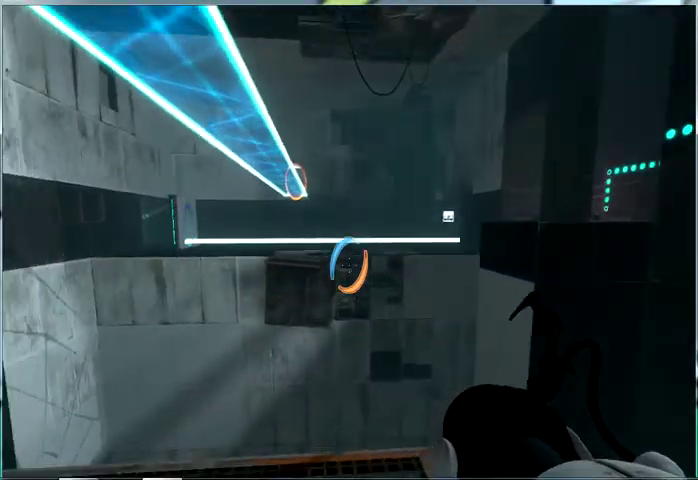
key("w")
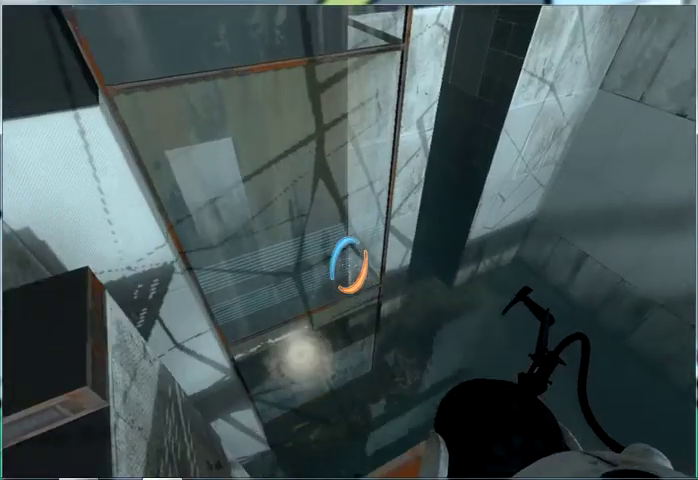
key("w")
key("w")
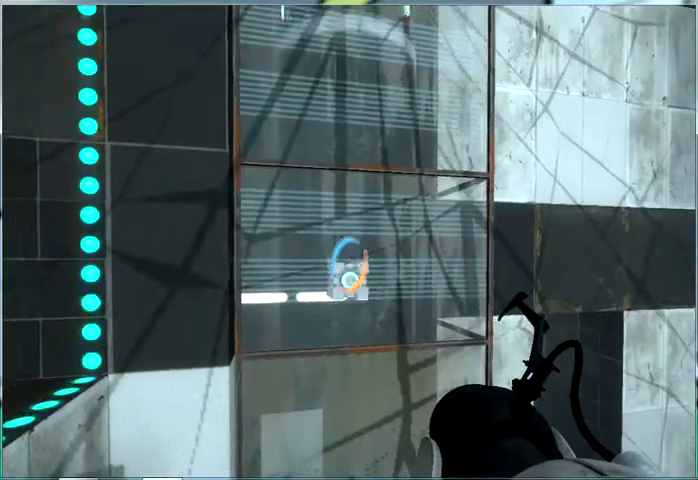
key("w")
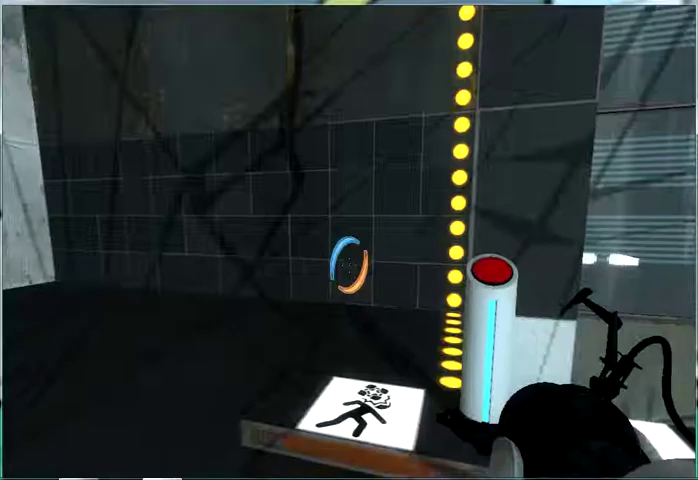
key("w")
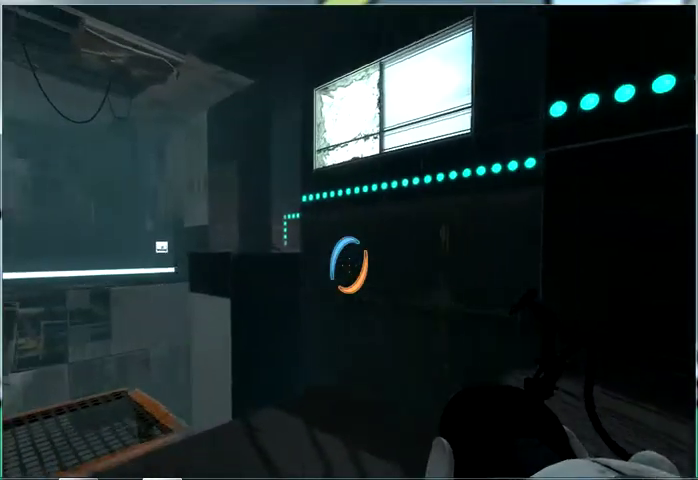
key("w")
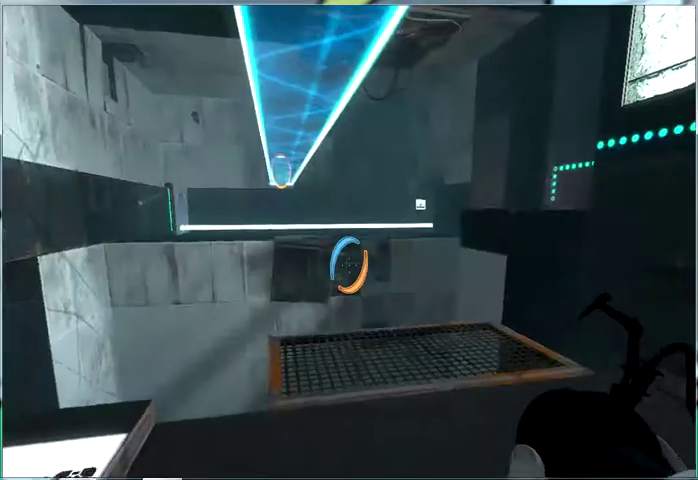
key("w")
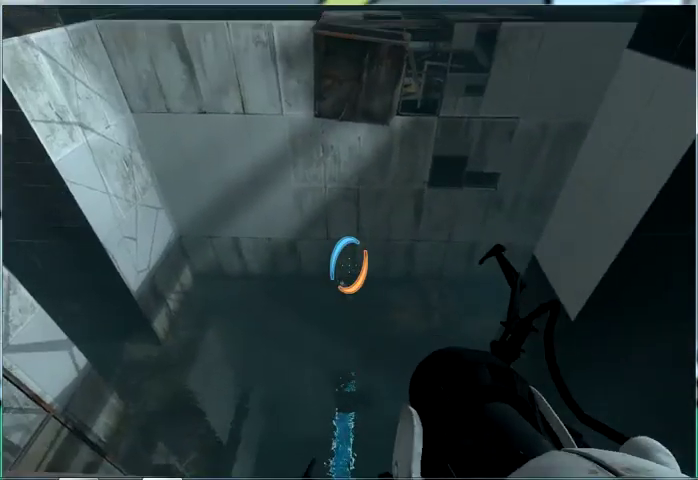
right_click(349, 264)
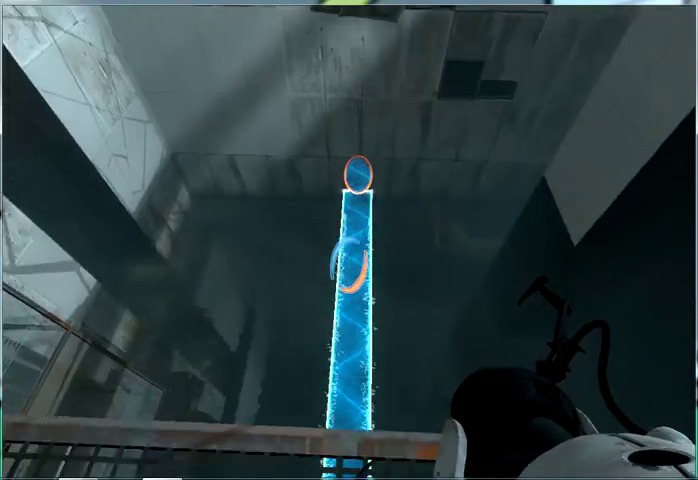
key("w")
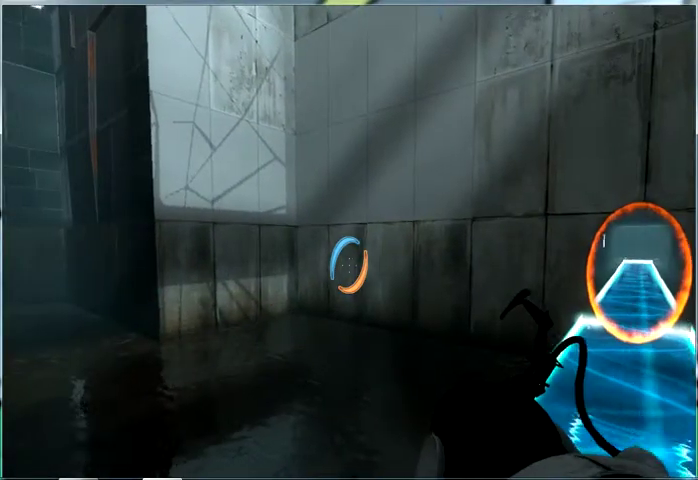
key("w")
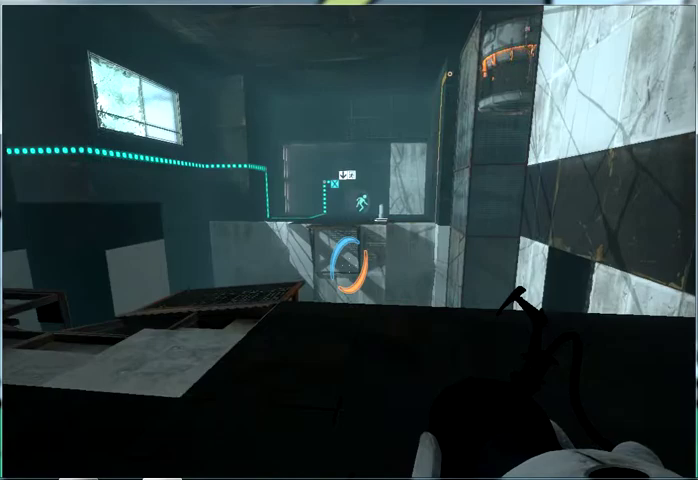
key("w")
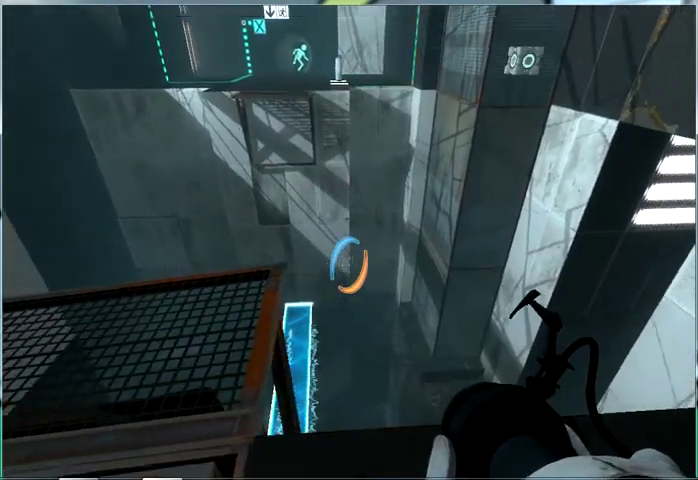
key("w")
key("w")
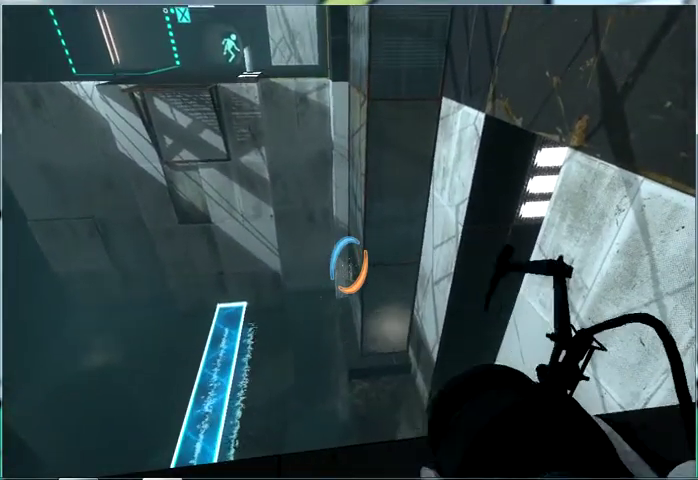
key("w")
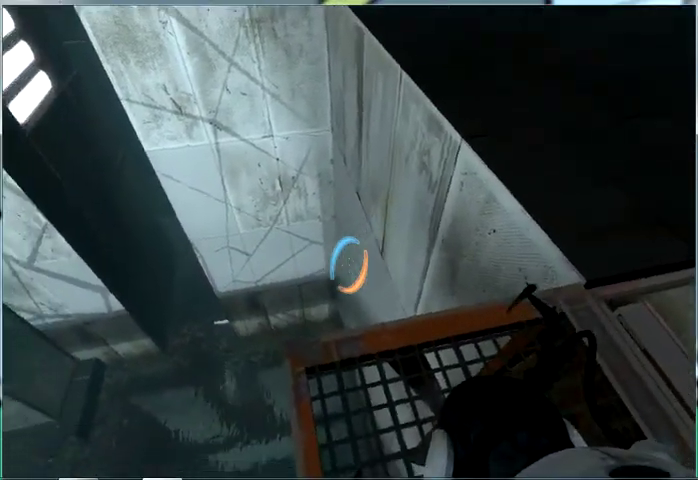
left_click(349, 264)
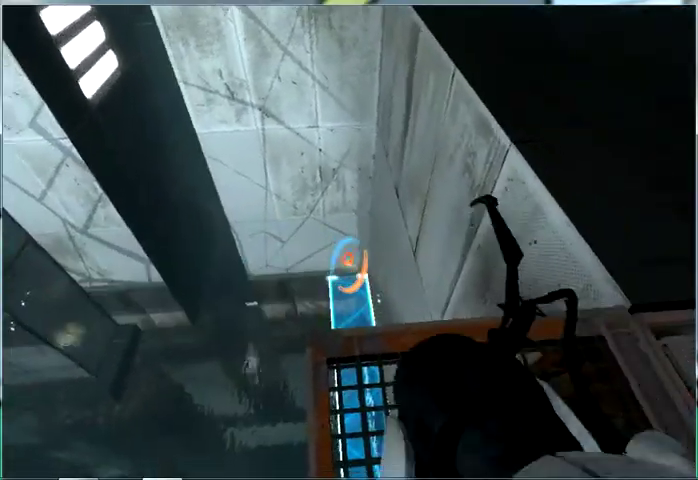
left_click(349, 264)
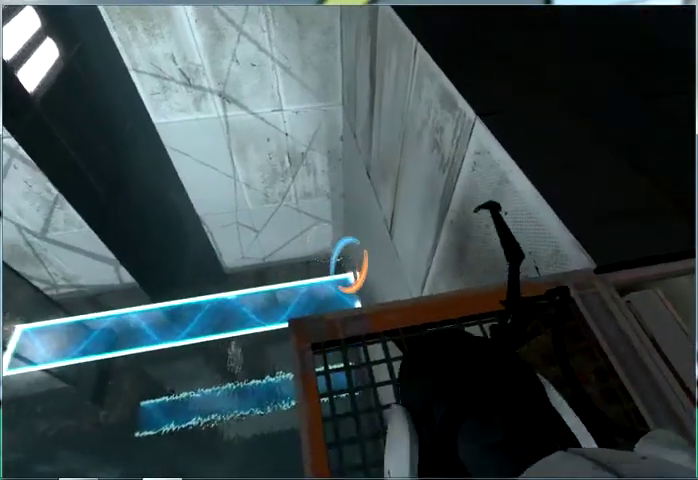